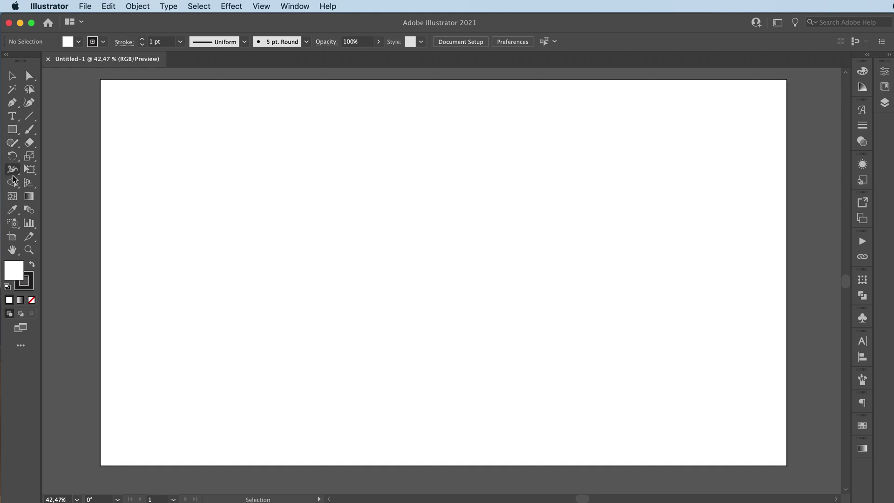
# Step: Draw a no-fill, 1 pt stroked circle about 580 px wide near the artboard centre and select it
pyautogui.click(12, 130)
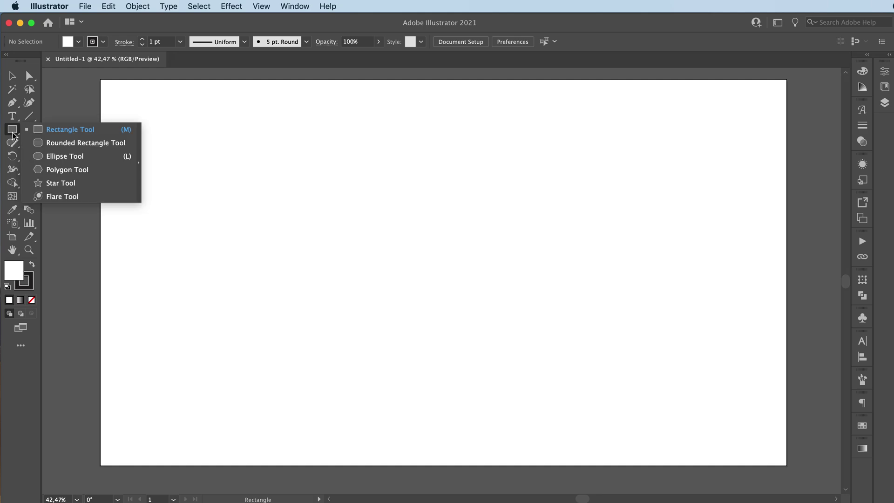
pyautogui.click(54, 158)
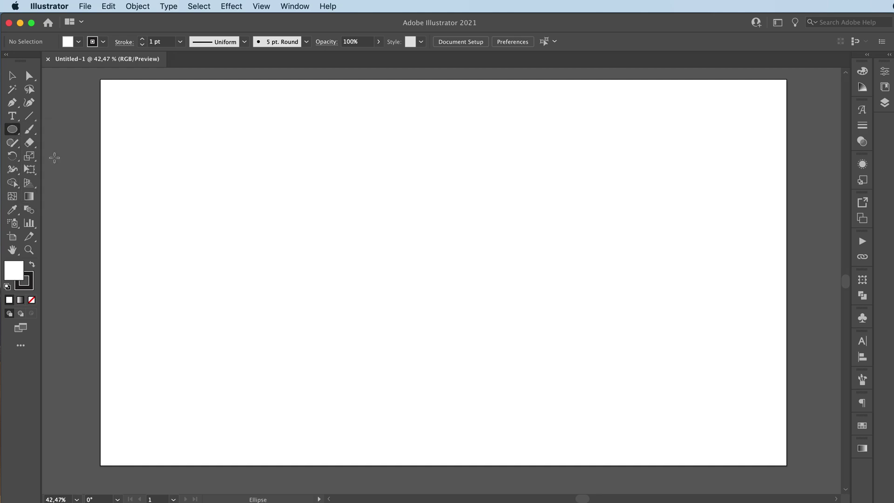
pyautogui.click(31, 300)
pyautogui.click(31, 279)
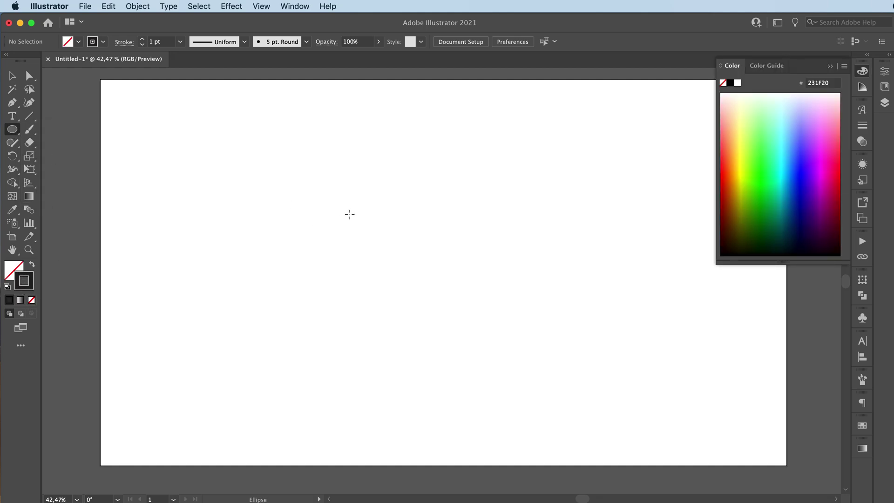
pyautogui.moveTo(356, 192); pyautogui.dragTo(543, 377)
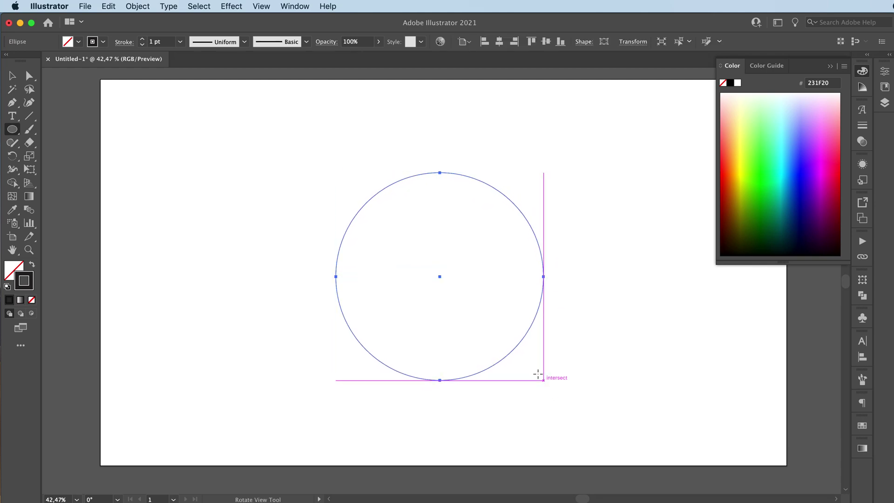
pyautogui.press('v')
pyautogui.click(318, 267)
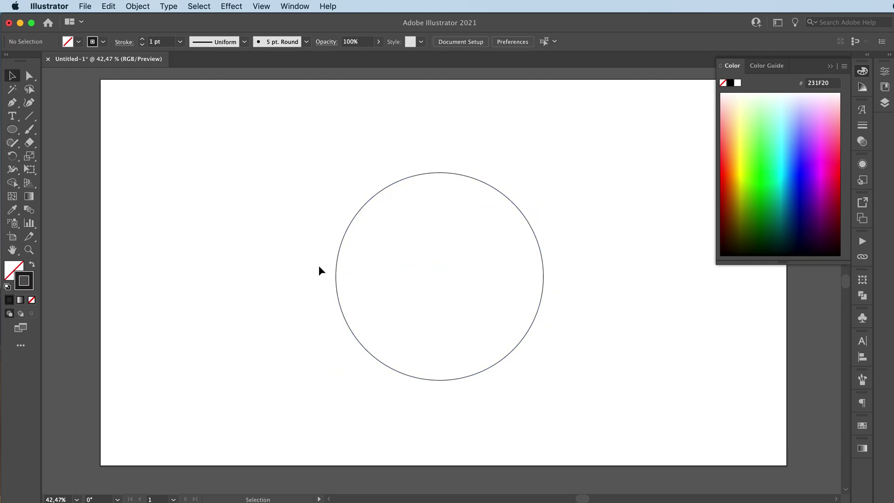
pyautogui.click(339, 251)
pyautogui.click(232, 7)
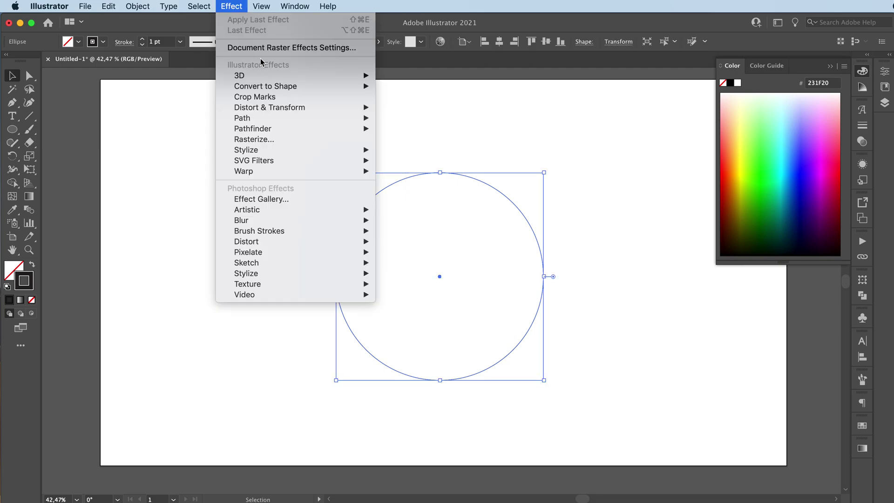
pyautogui.moveTo(266, 85)
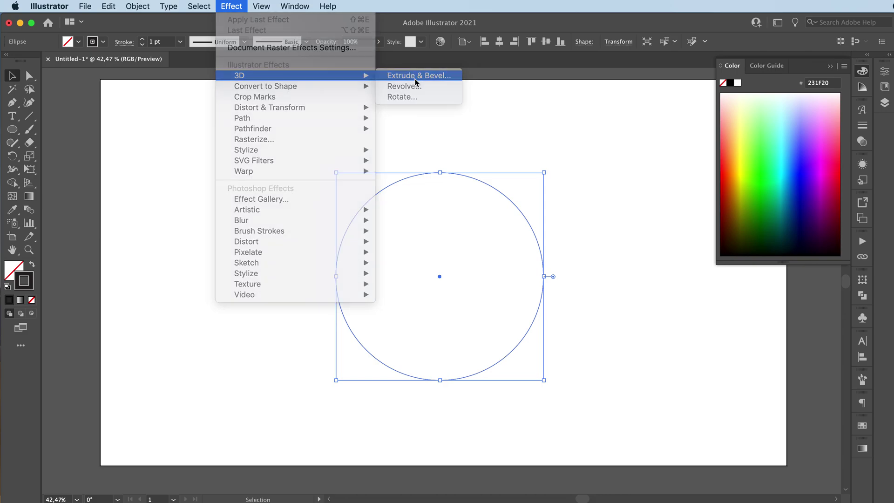
pyautogui.click(415, 79)
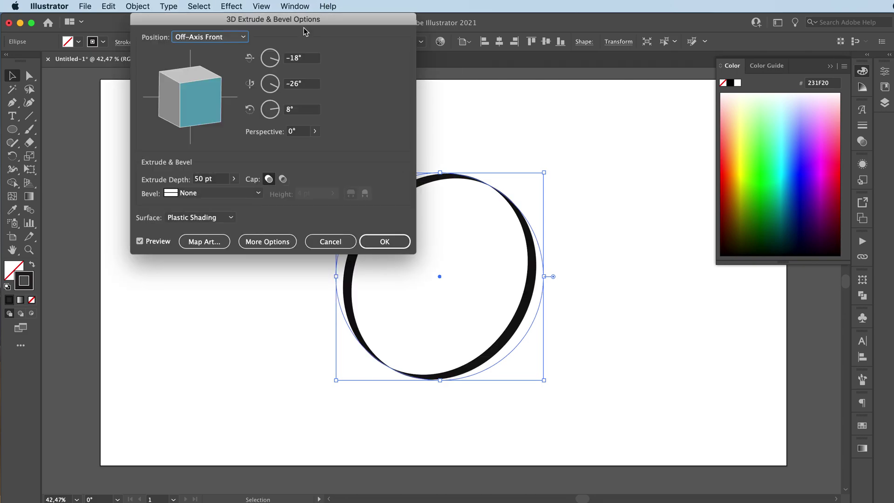
pyautogui.moveTo(303, 27); pyautogui.dragTo(228, 27)
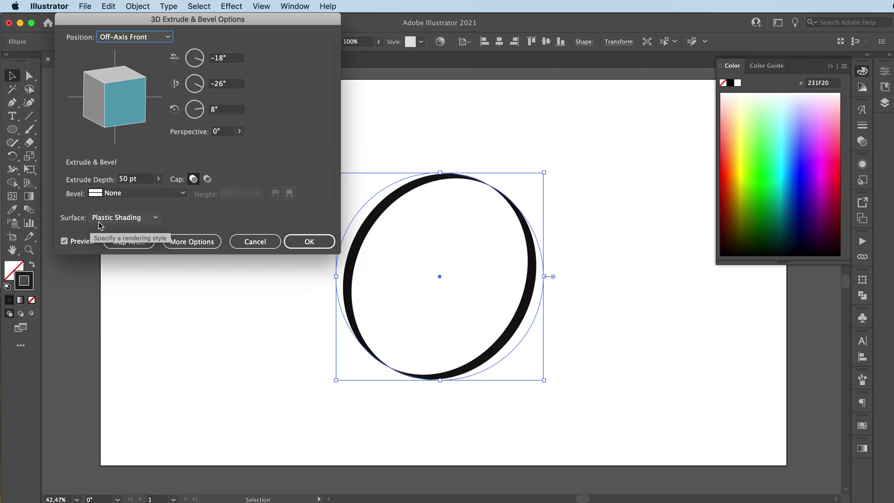
pyautogui.click(152, 218)
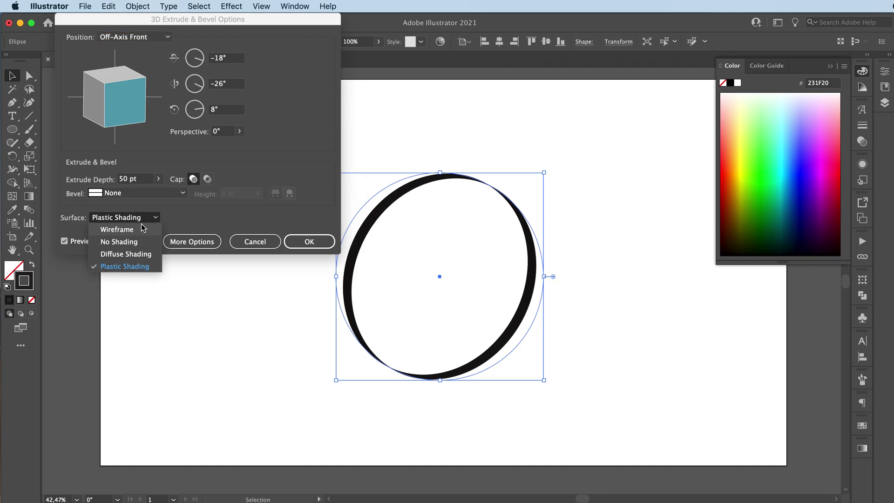
pyautogui.click(117, 230)
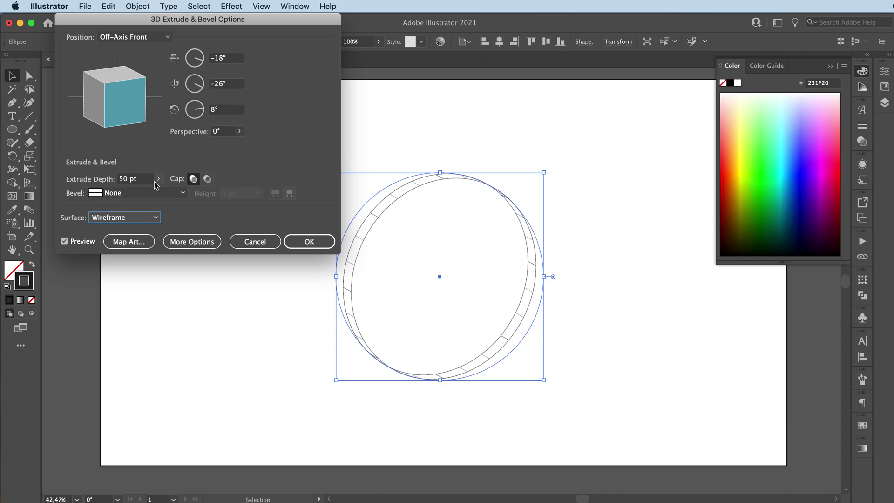
pyautogui.click(158, 179)
pyautogui.moveTo(122, 195)
pyautogui.mouseDown()
pyautogui.moveTo(142, 196)
pyautogui.moveTo(131, 196)
pyautogui.mouseUp()
pyautogui.click(207, 179)
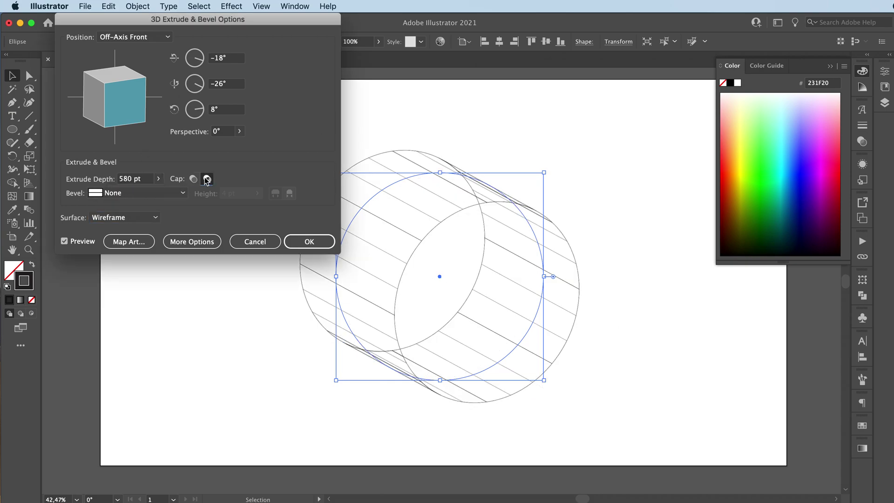
pyautogui.click(252, 241)
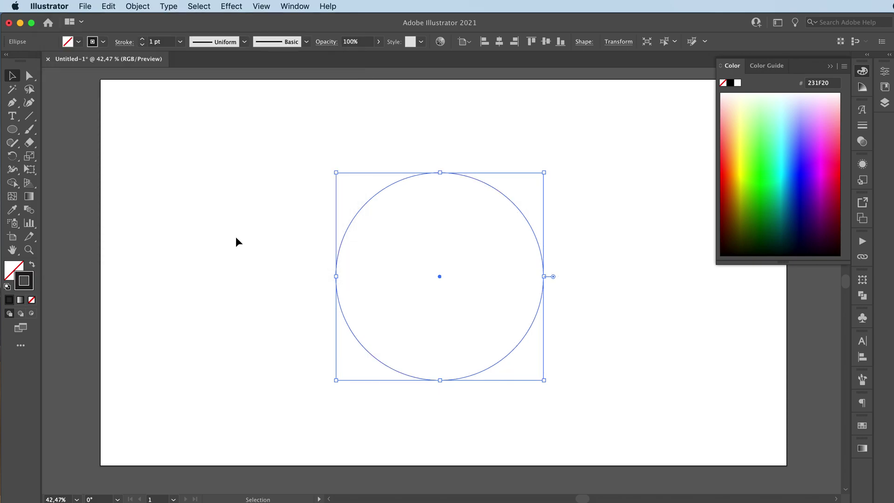
pyautogui.click(236, 238)
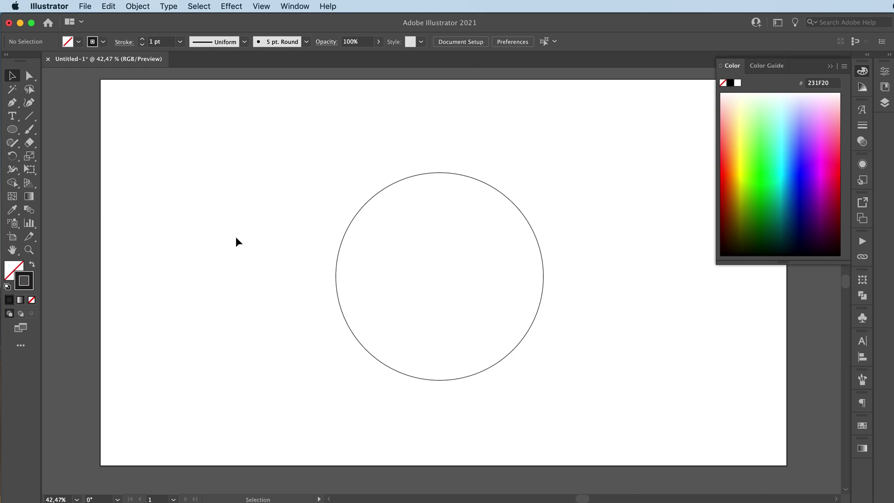
# Step: Delete the circle's left anchor point to leave a right half-arc, then reselect the arc
pyautogui.click(351, 222)
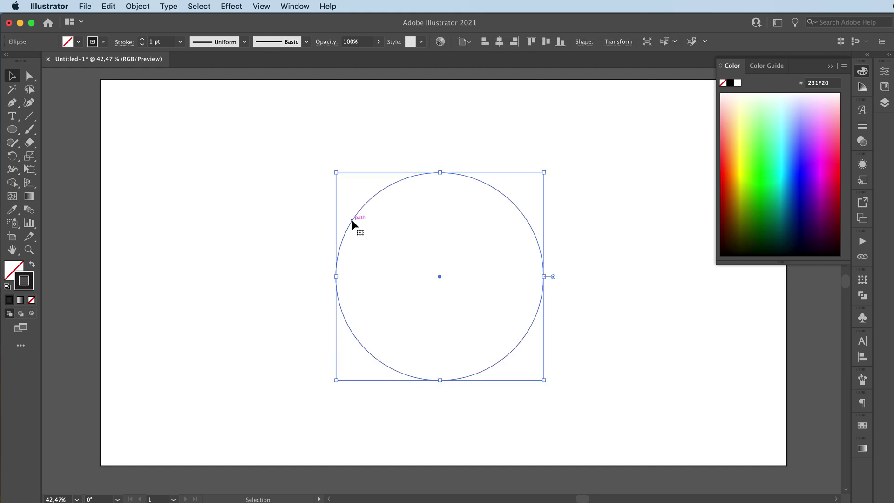
pyautogui.press('a')
pyautogui.click(335, 277)
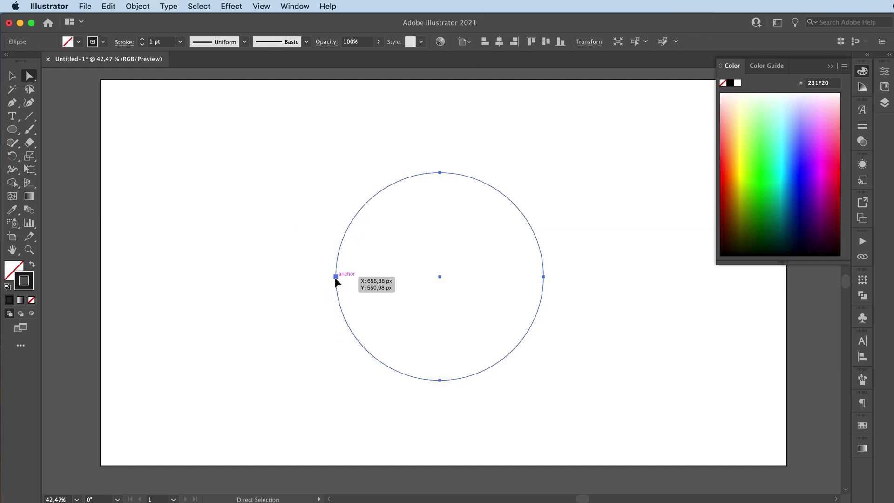
pyautogui.press('Delete')
pyautogui.press('v')
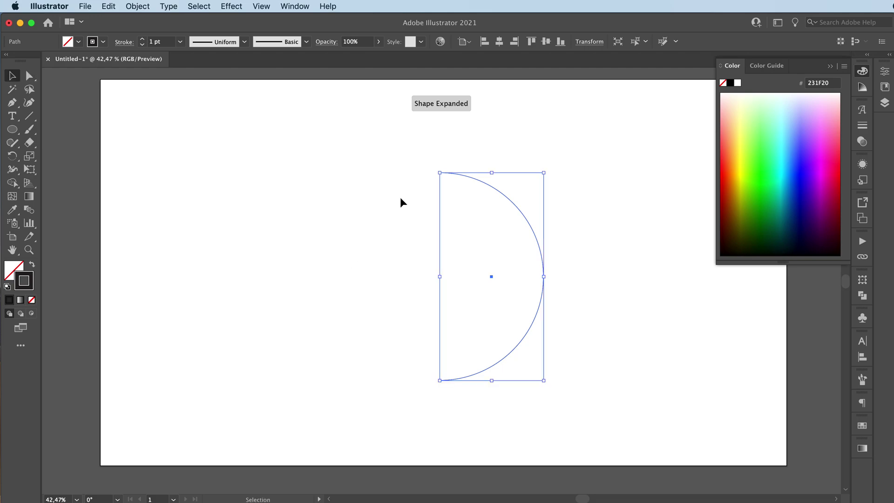
pyautogui.click(335, 273)
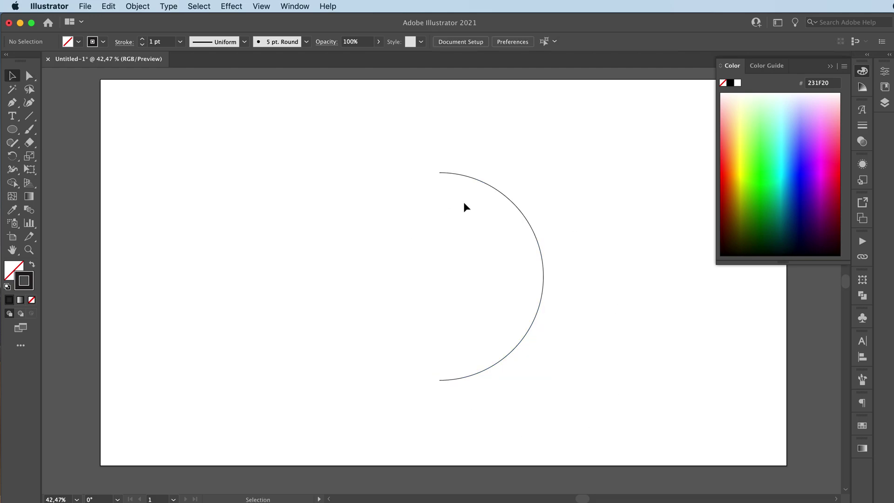
pyautogui.click(490, 188)
pyautogui.click(235, 8)
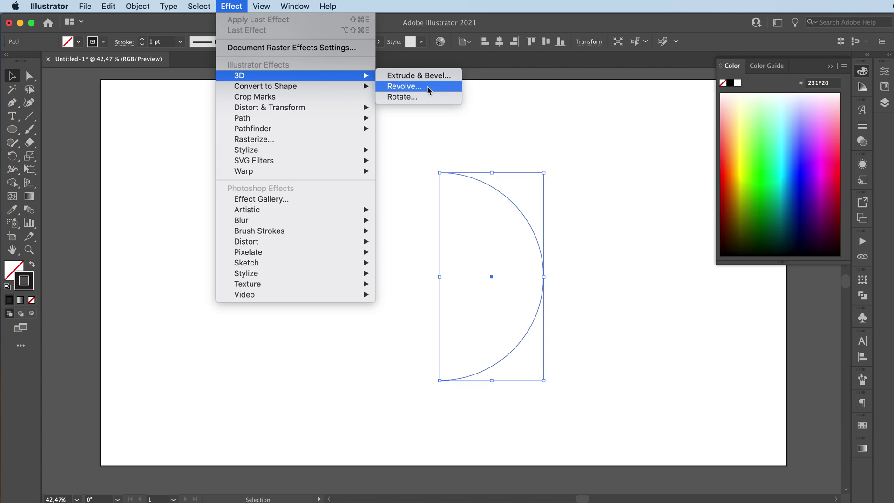
# Step: Apply a 3D Revolve to the half-arc with Wireframe surface and tilt it to a custom rotation
pyautogui.click(427, 87)
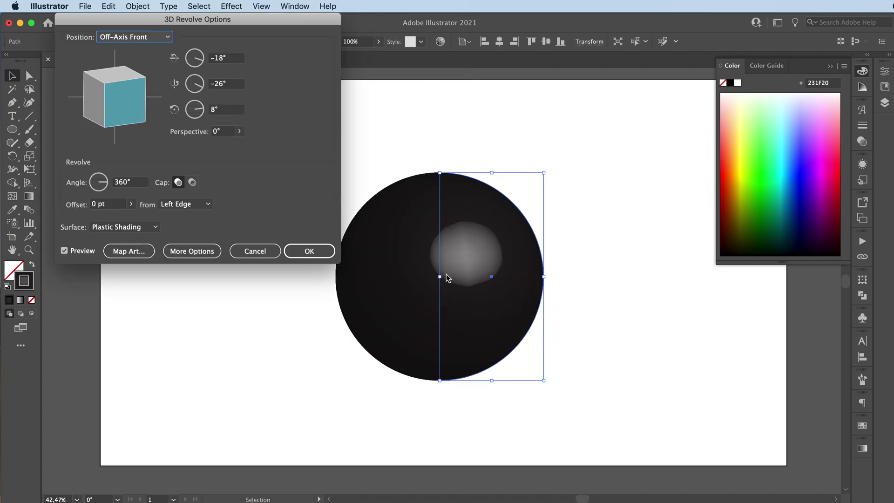
pyautogui.click(135, 230)
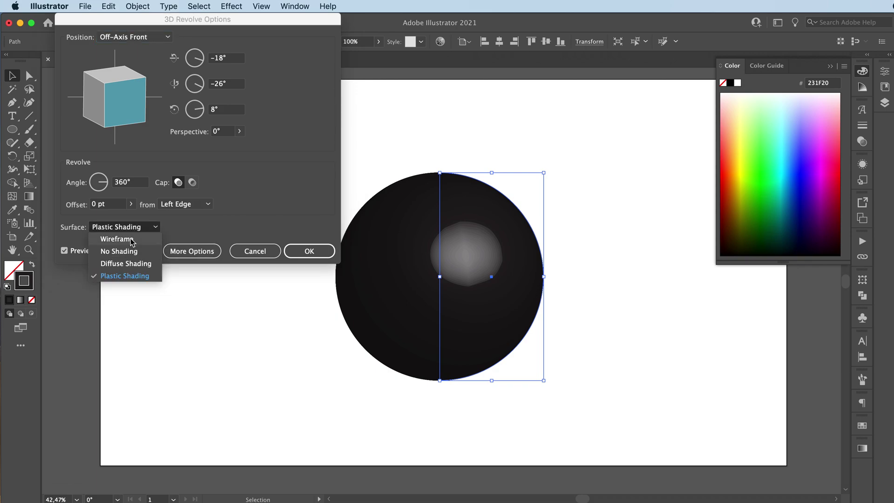
pyautogui.click(132, 238)
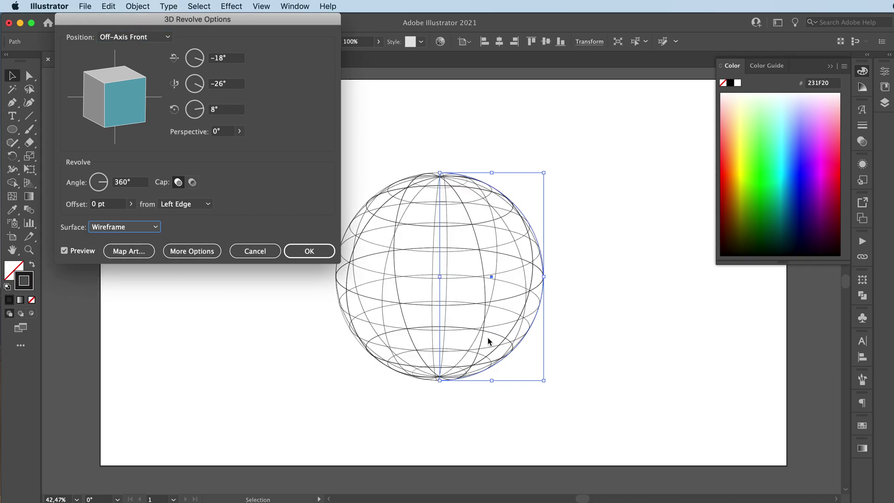
pyautogui.moveTo(138, 121); pyautogui.dragTo(122, 95)
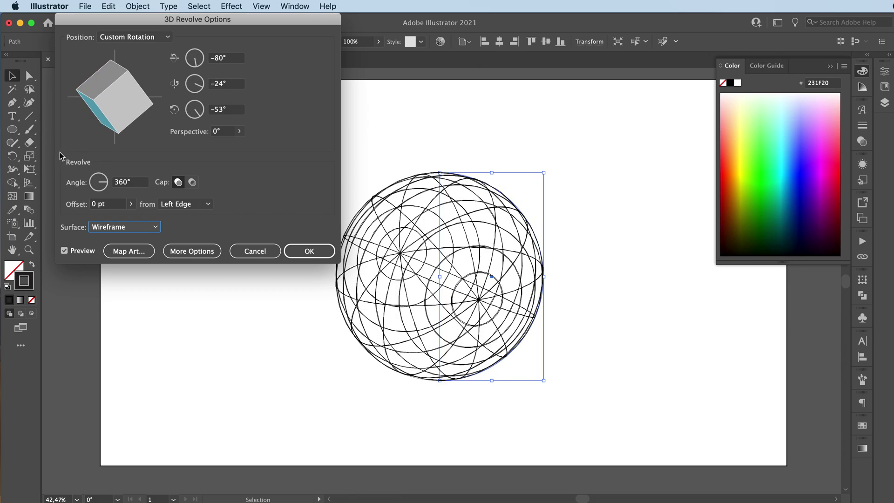
# Step: Set the sphere's position to Isometric Left (-45°, 35°, -30°) and turn Cap on
pyautogui.click(135, 37)
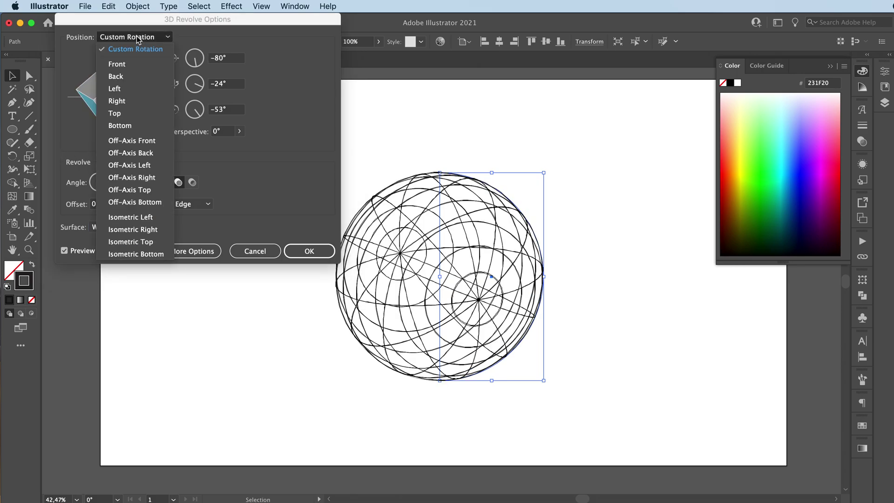
pyautogui.click(134, 166)
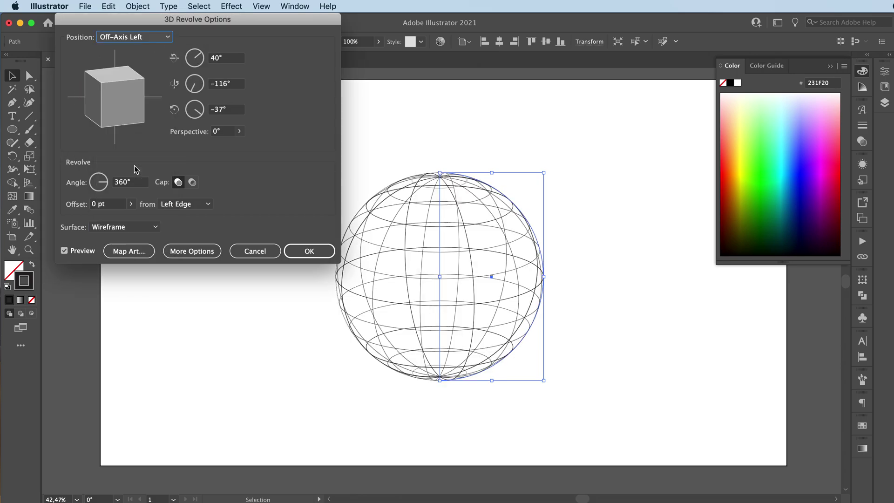
pyautogui.click(130, 40)
pyautogui.click(136, 217)
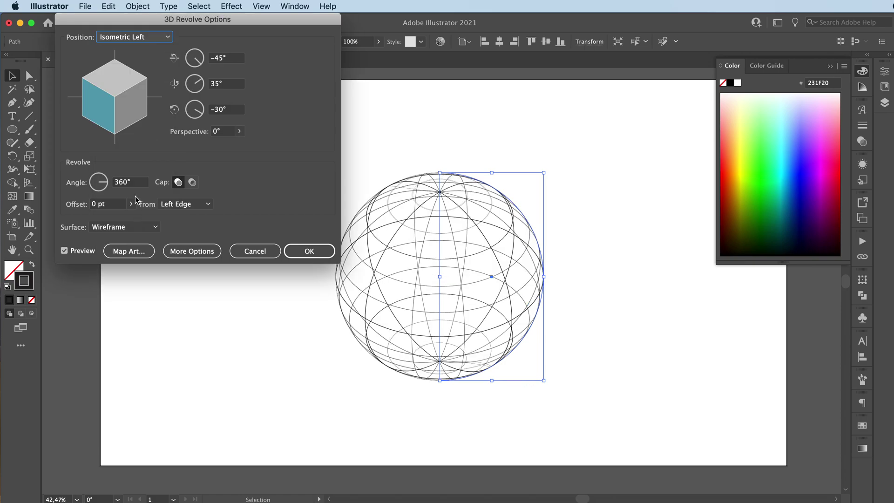
pyautogui.click(179, 183)
pyautogui.click(179, 183)
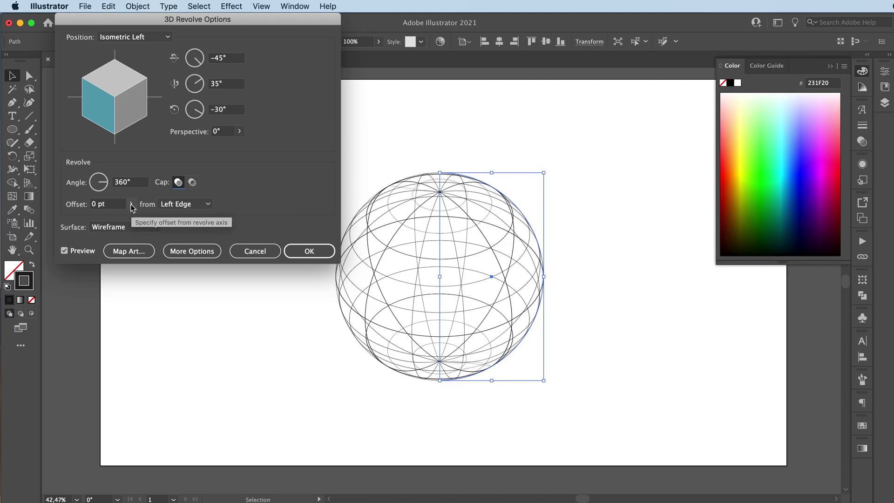
# Step: Try partial revolve angles: type 45°, then drag the dial to about 269° and 192°
pyautogui.doubleClick(120, 182)
pyautogui.write('45')
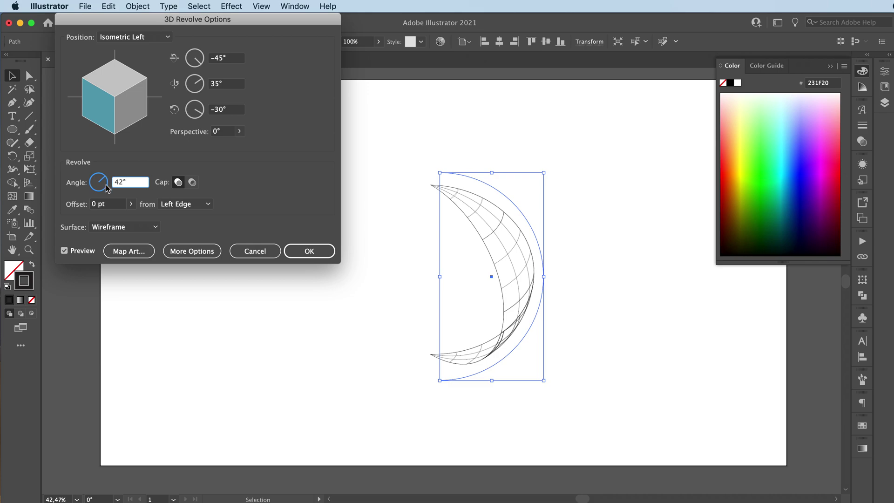
pyautogui.click(104, 186)
pyautogui.moveTo(103, 187); pyautogui.dragTo(98, 188)
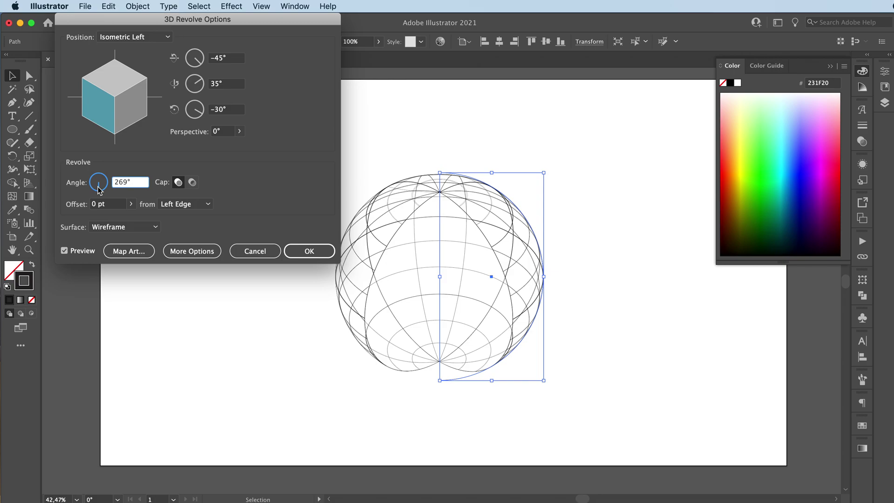
pyautogui.moveTo(98, 188); pyautogui.dragTo(92, 181)
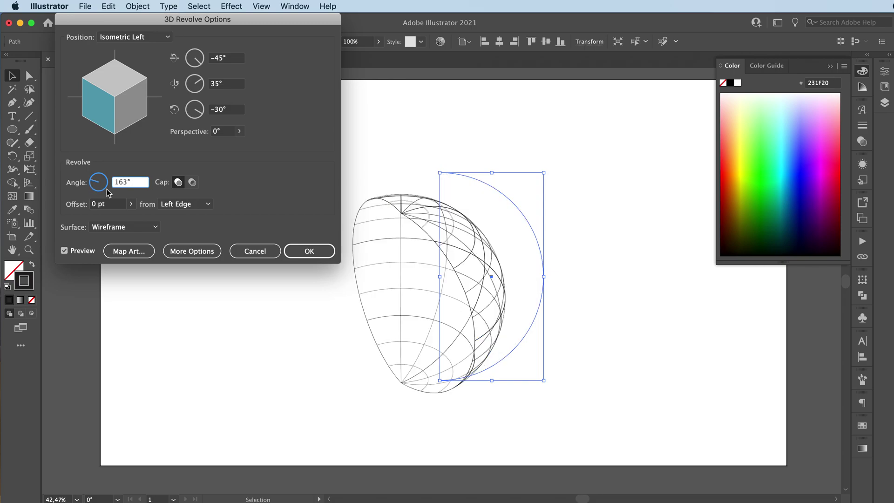
# Step: Set the revolve angle to 180°, then cancel the 3D Revolve and deselect everything
pyautogui.doubleClick(130, 181)
pyautogui.write('180')
pyautogui.click(119, 204)
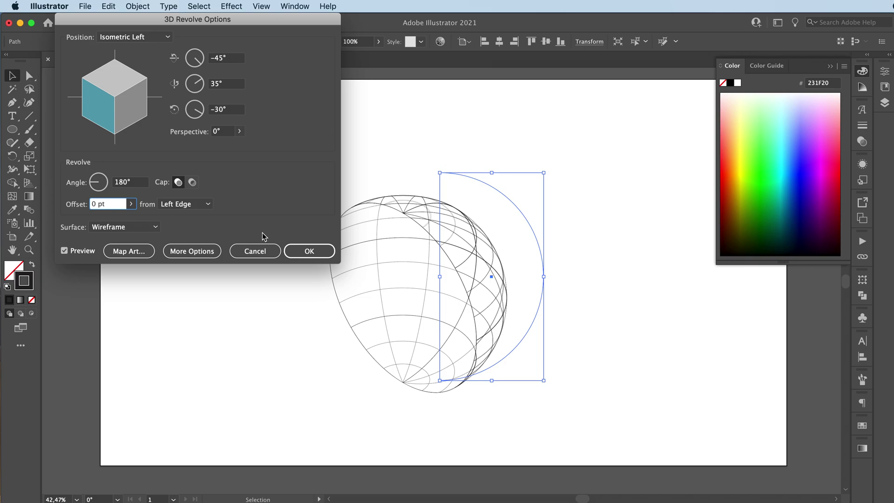
pyautogui.click(259, 252)
pyautogui.click(380, 236)
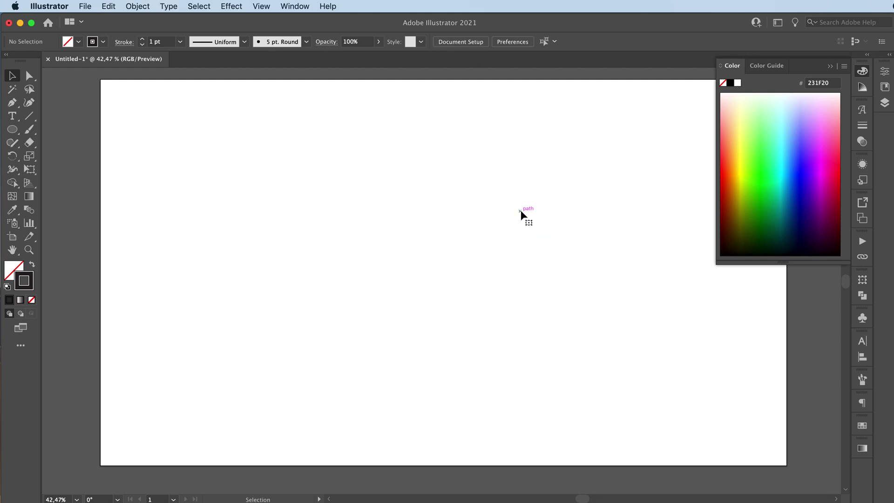
# Step: Paint a freehand wine glass half-profile (rim, bowl, stem, foot) with a 5 pt brush and select it
pyautogui.press('b')
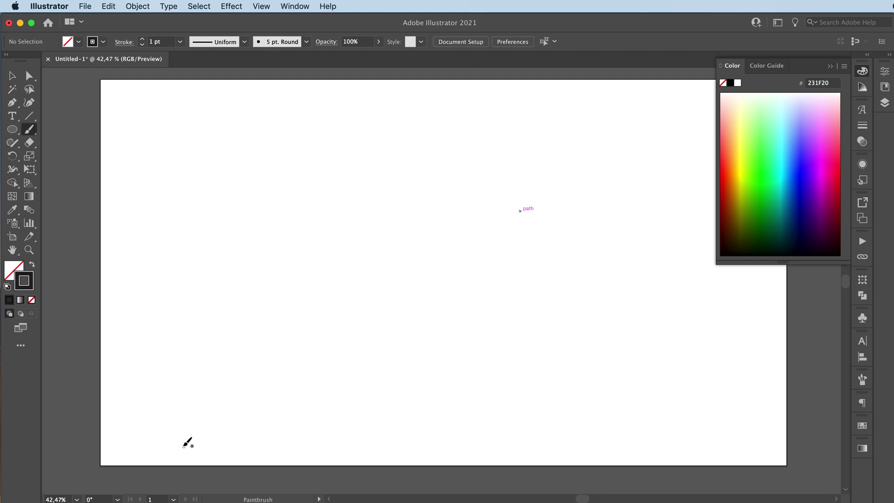
pyautogui.moveTo(167, 402)
pyautogui.mouseDown()
pyautogui.moveTo(242, 396)
pyautogui.moveTo(214, 396)
pyautogui.moveTo(190, 377)
pyautogui.moveTo(179, 283)
pyautogui.moveTo(221, 244)
pyautogui.moveTo(235, 126)
pyautogui.moveTo(179, 131)
pyautogui.moveTo(492, 130)
pyautogui.mouseUp()
pyautogui.press('v')
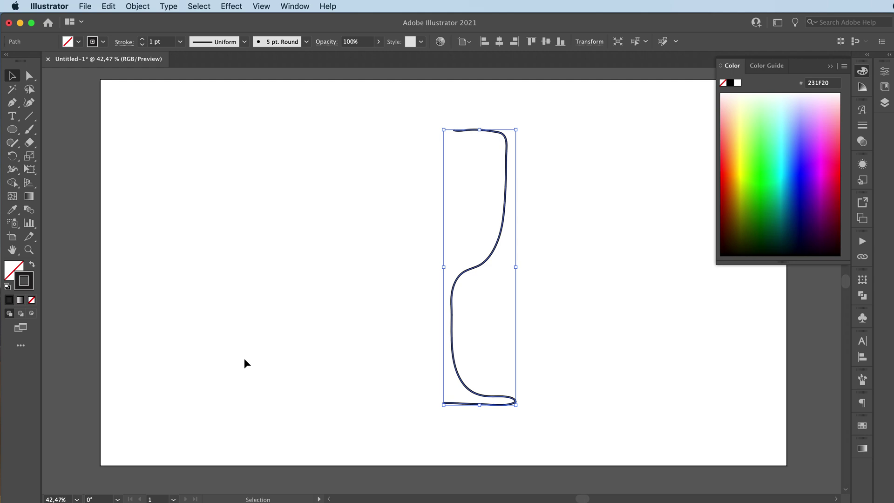
pyautogui.click(561, 275)
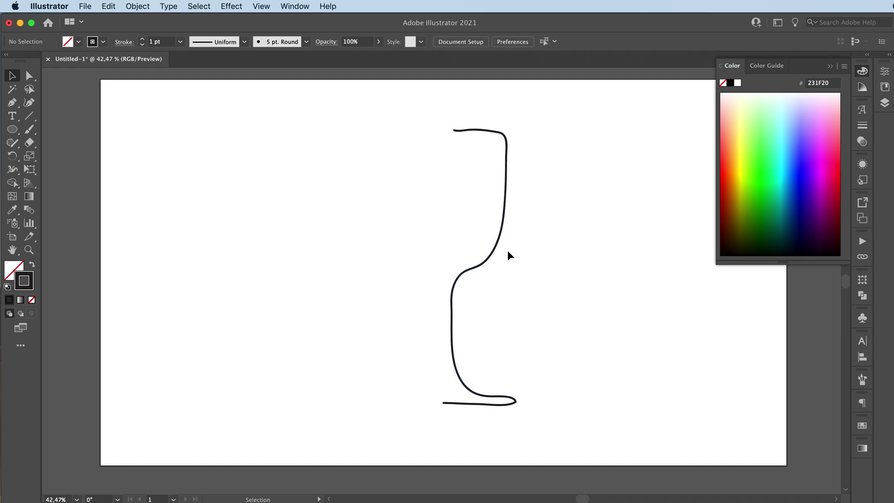
pyautogui.click(499, 244)
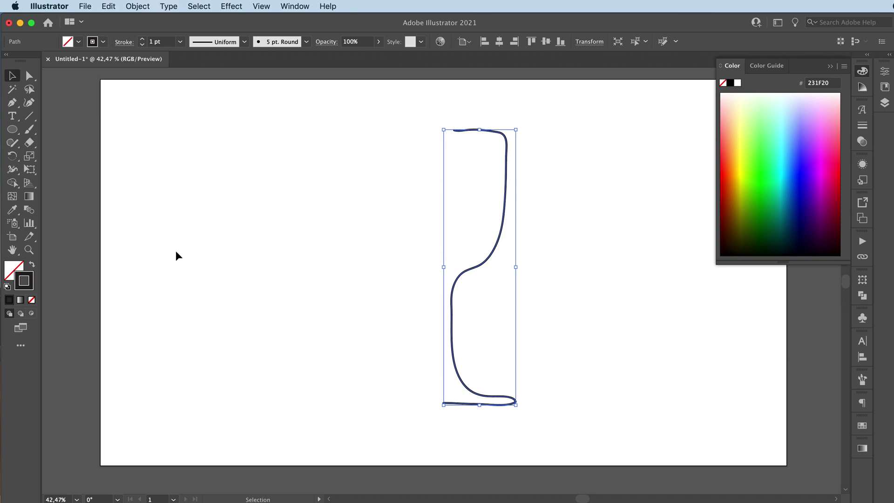
# Step: Apply a 360° 3D Revolve with Wireframe surface to the profile, creating the wine glass
pyautogui.click(234, 6)
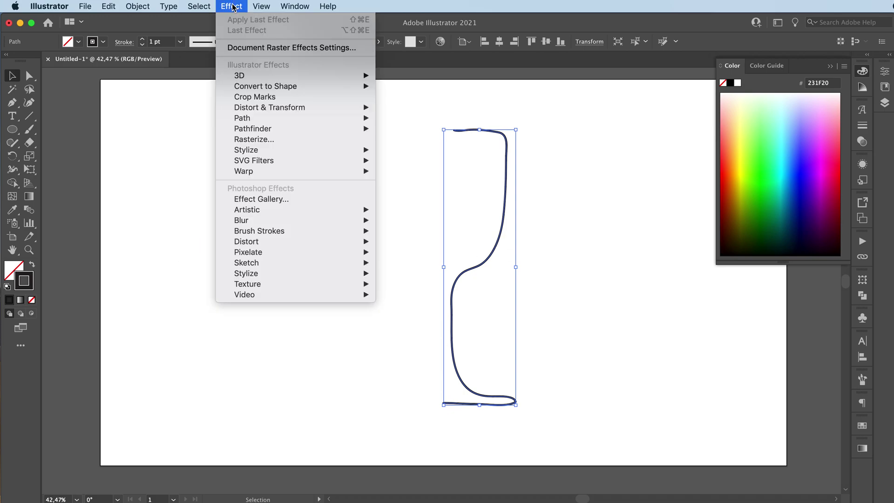
pyautogui.moveTo(242, 75)
pyautogui.click(407, 89)
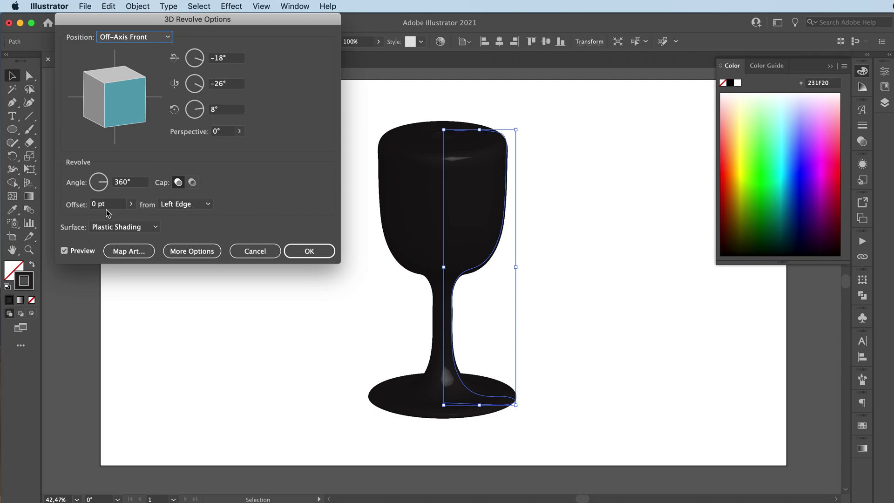
pyautogui.click(126, 228)
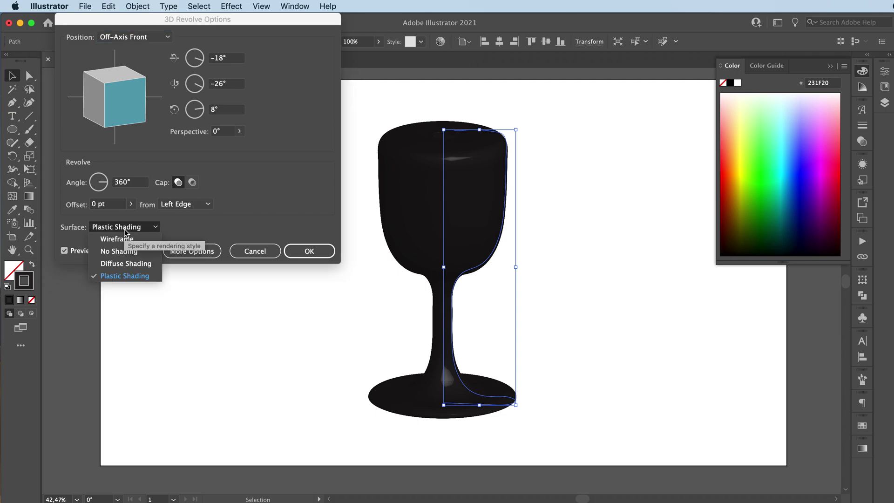
pyautogui.click(151, 239)
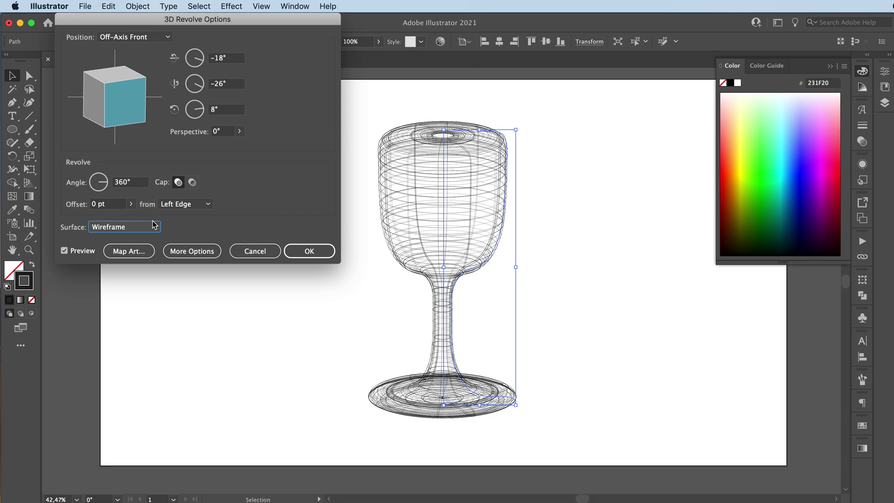
pyautogui.click(298, 249)
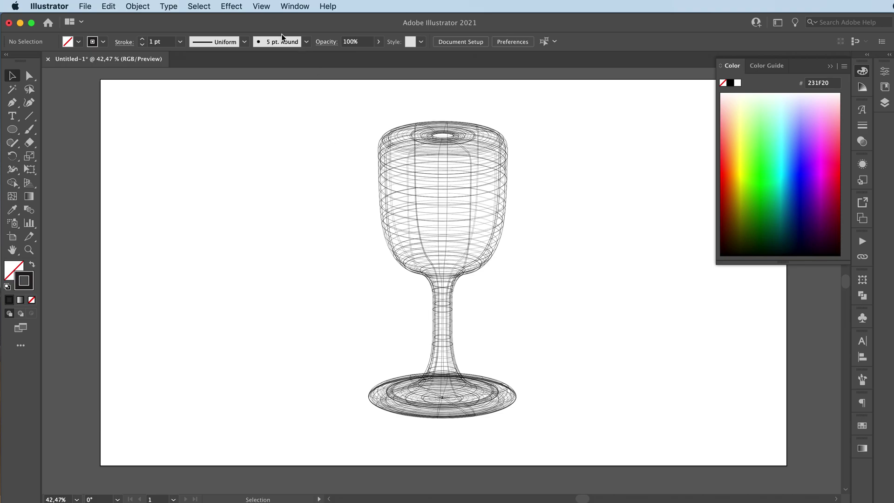
pyautogui.click(261, 6)
pyautogui.moveTo(223, 5)
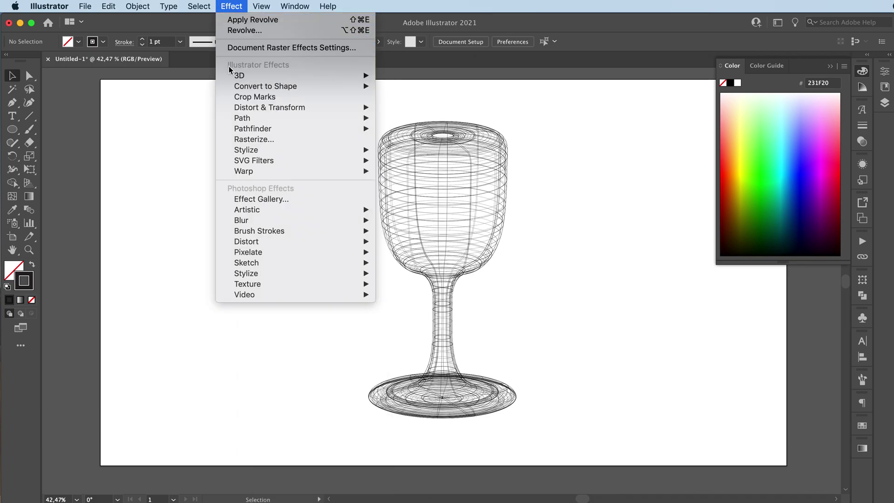
pyautogui.moveTo(366, 76)
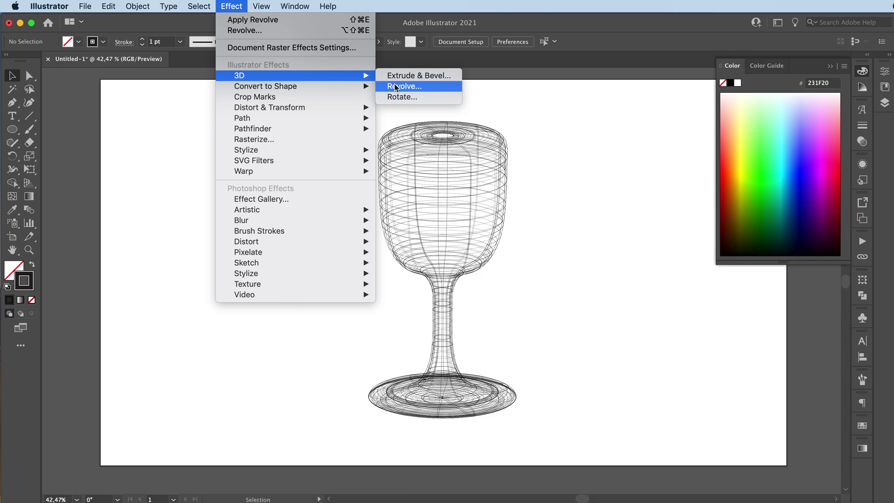
pyautogui.click(241, 7)
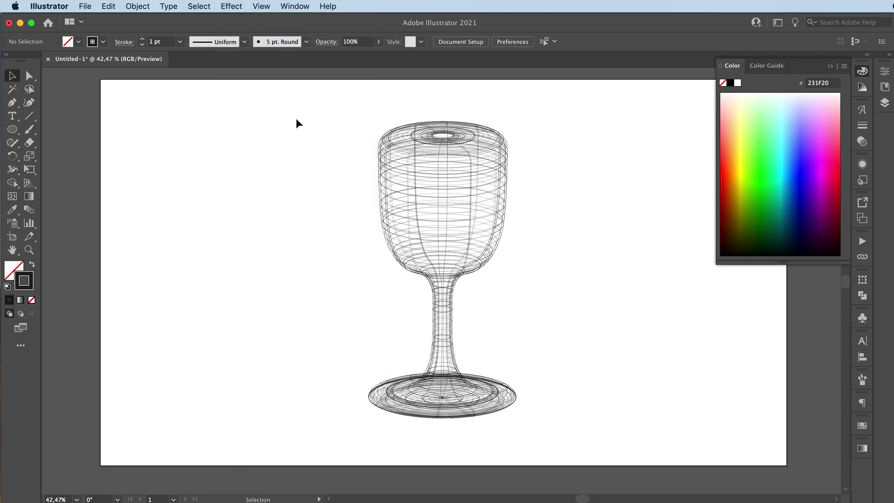